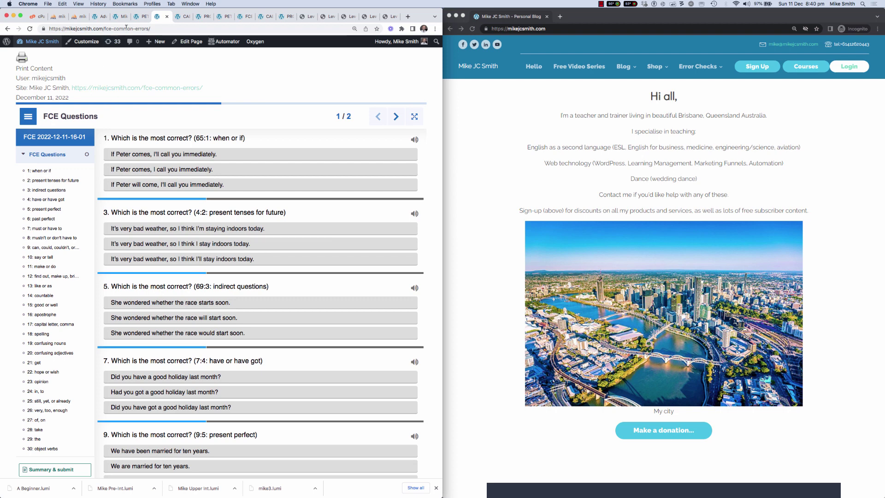
- View the PET, CAE and PROF common-error question pages and the Level Check v1 test's PET Questions
click(141, 17)
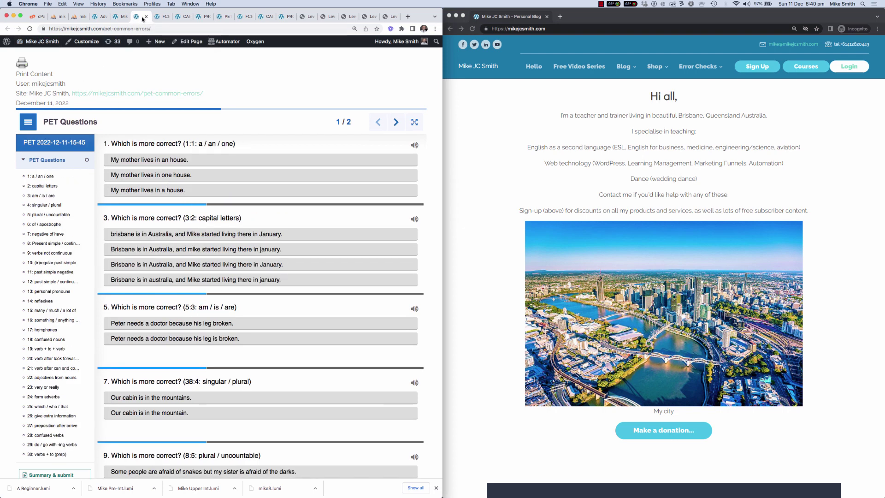
click(183, 18)
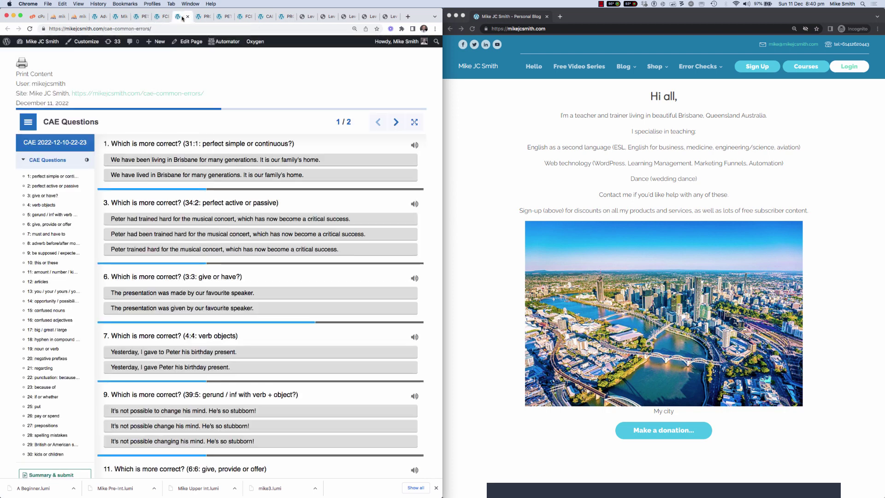
click(202, 18)
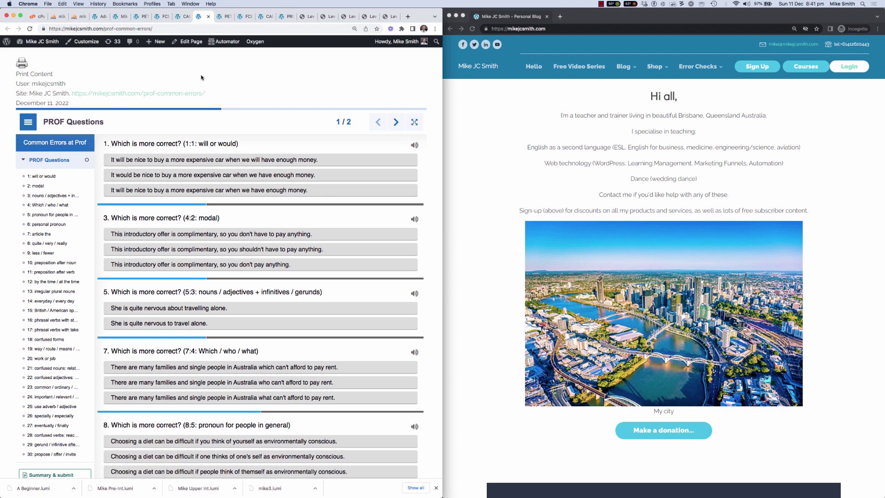
click(307, 18)
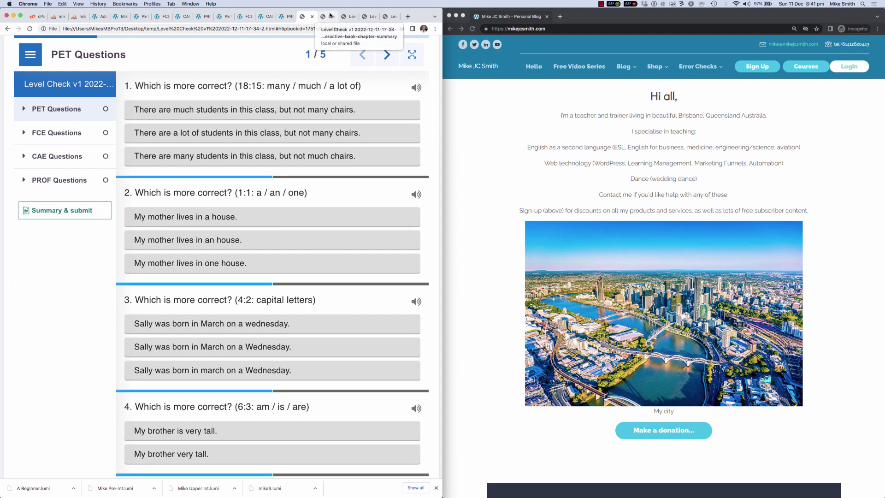
- Switch to Lumi and review the Lumi Analytics results table across all question columns, returning to the first column
key(super+Tab)
key(super+Tab)
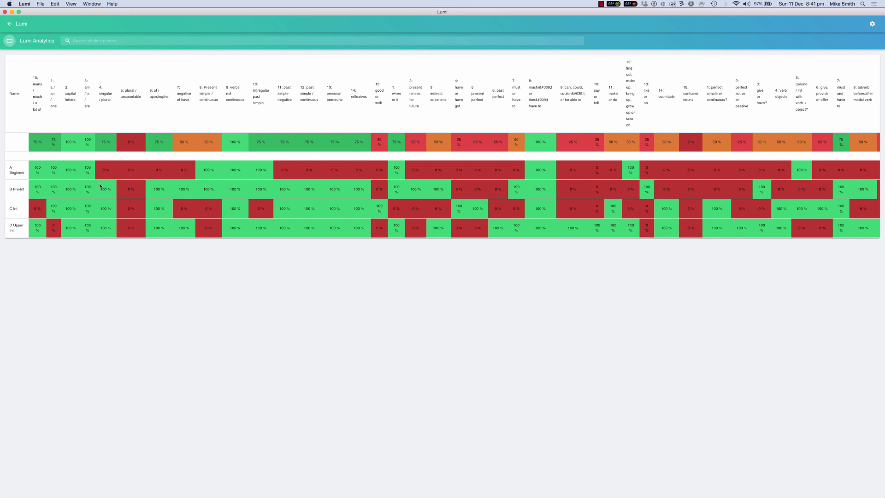
scroll(99, 185, right, 10)
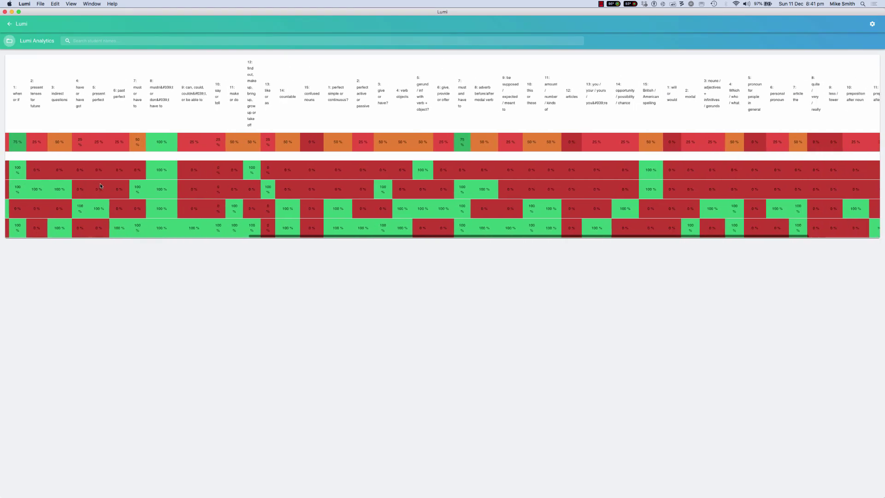
scroll(100, 185, right, 5)
scroll(100, 185, left, 15)
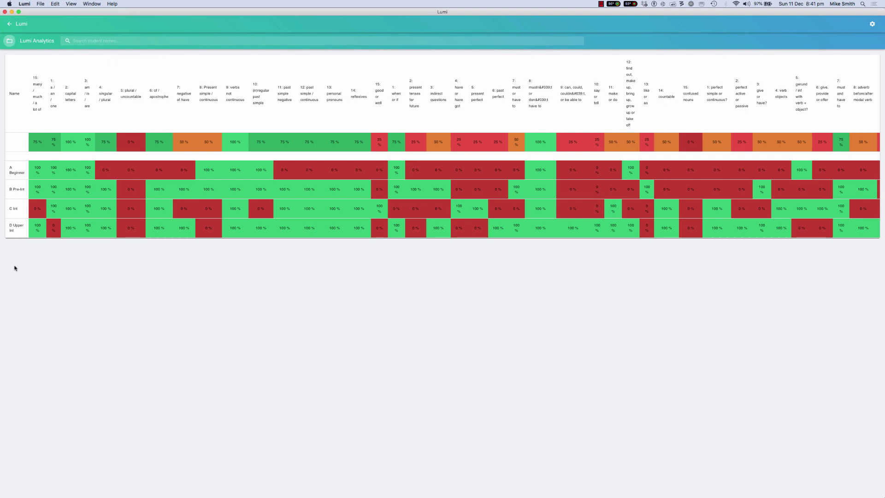
- Switch to Chrome and browse the FCE_Common_Errors and CAE_Common_Errors tables in phpMyAdmin
key(super+Tab)
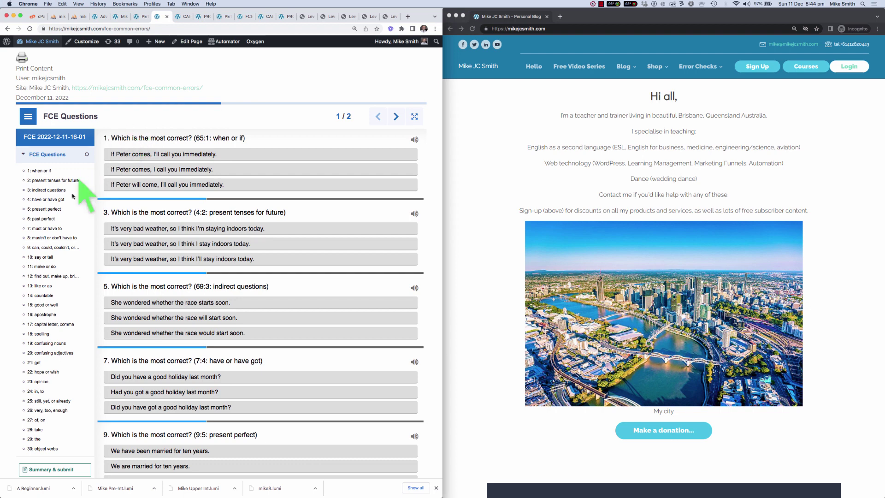
click(79, 17)
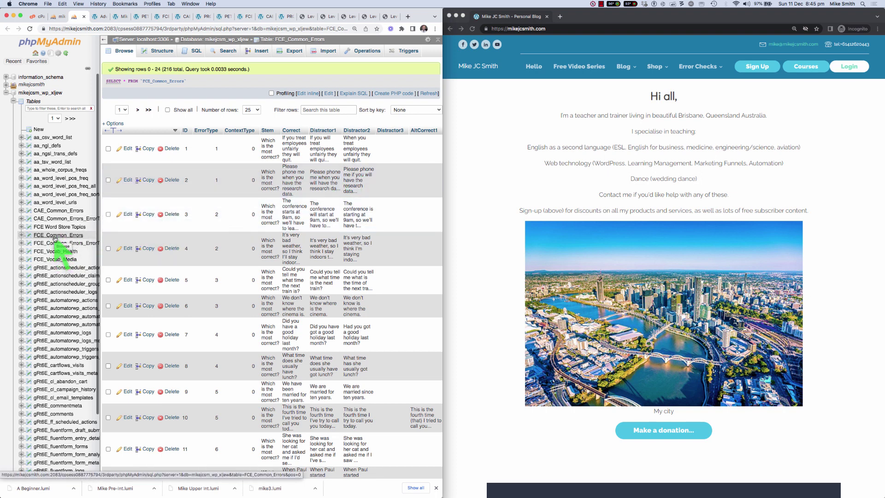
click(62, 211)
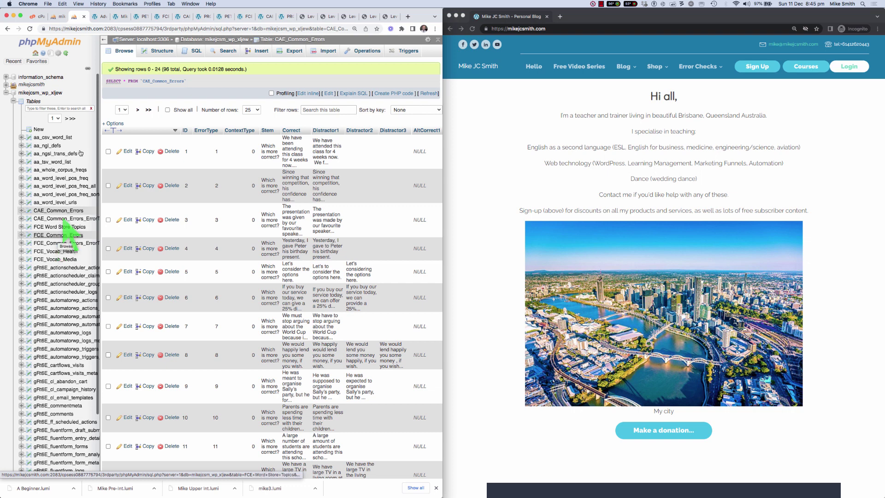
- Examine the script that selects FCE questions, the published FCE page, and the source records in the FCE_Common_Errors table
click(98, 17)
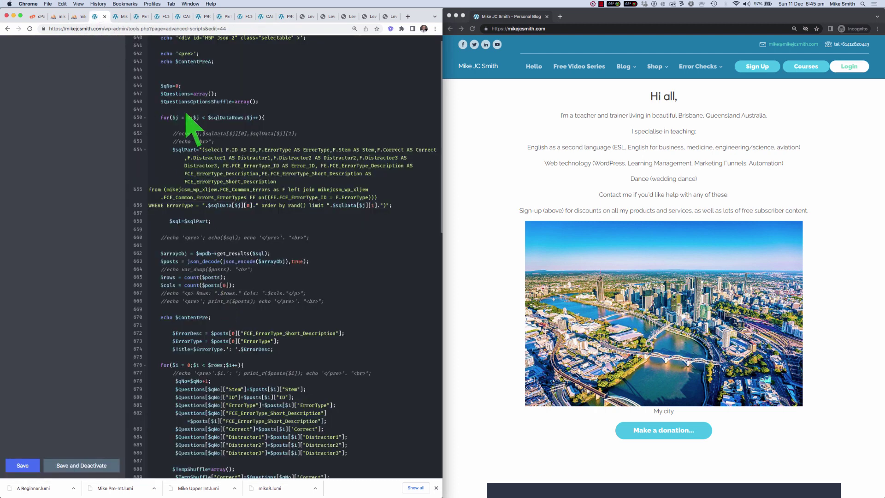
click(164, 17)
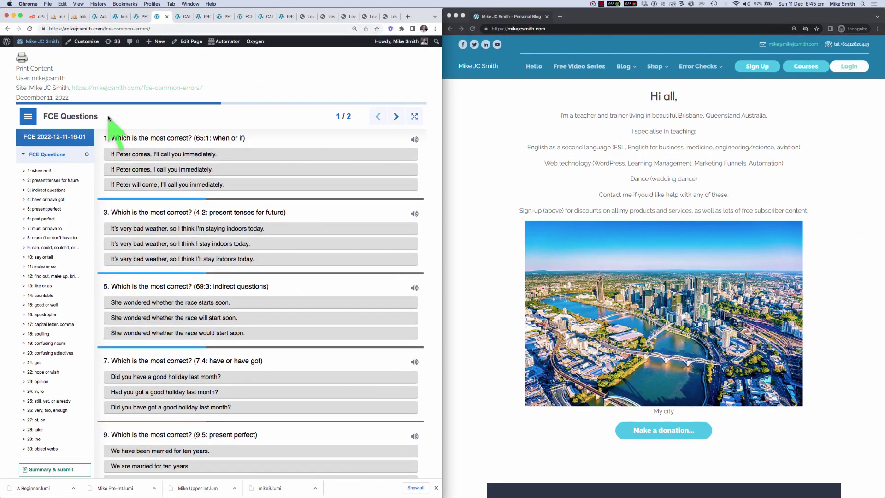
click(79, 17)
click(67, 235)
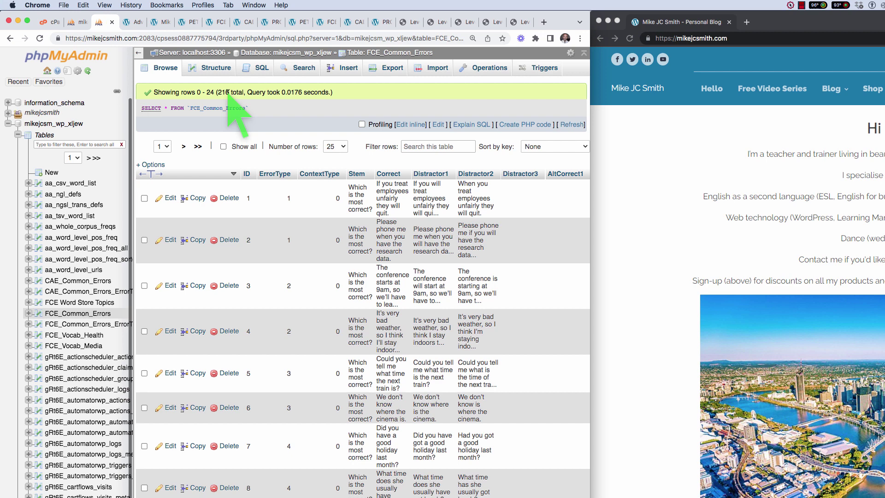
- Compare the published FCE, PET, CAE and PROF question pages
click(217, 23)
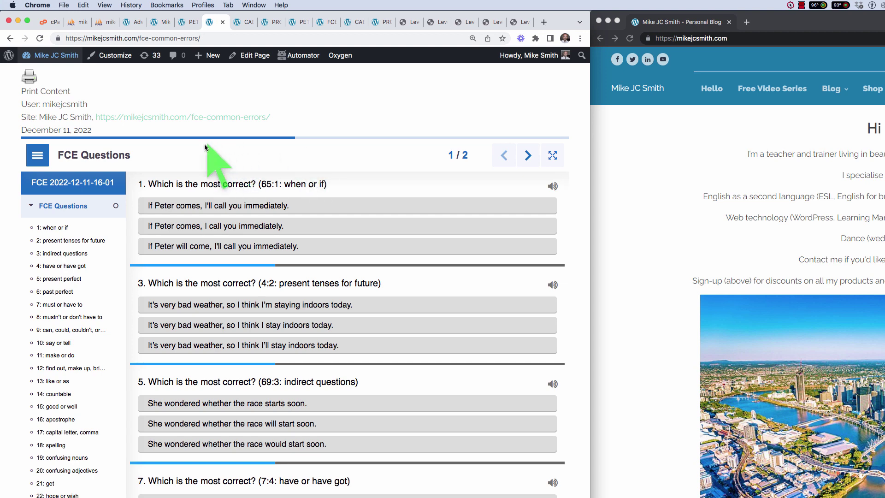
click(189, 24)
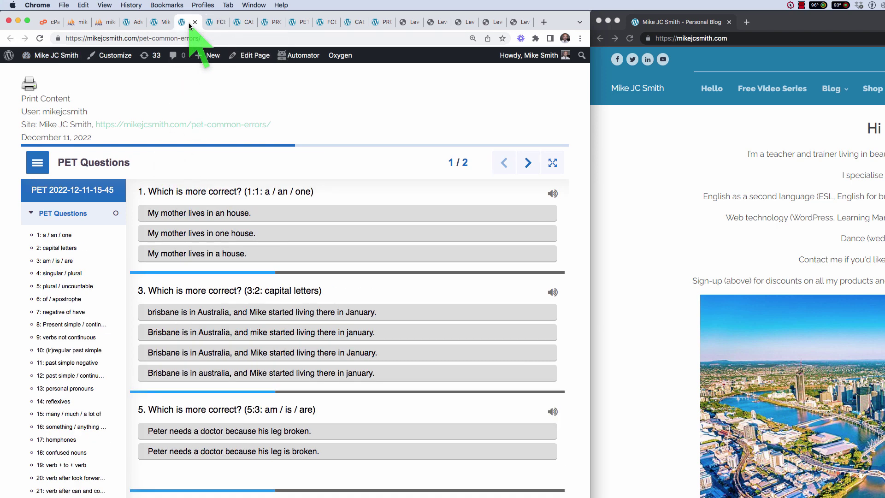
click(216, 23)
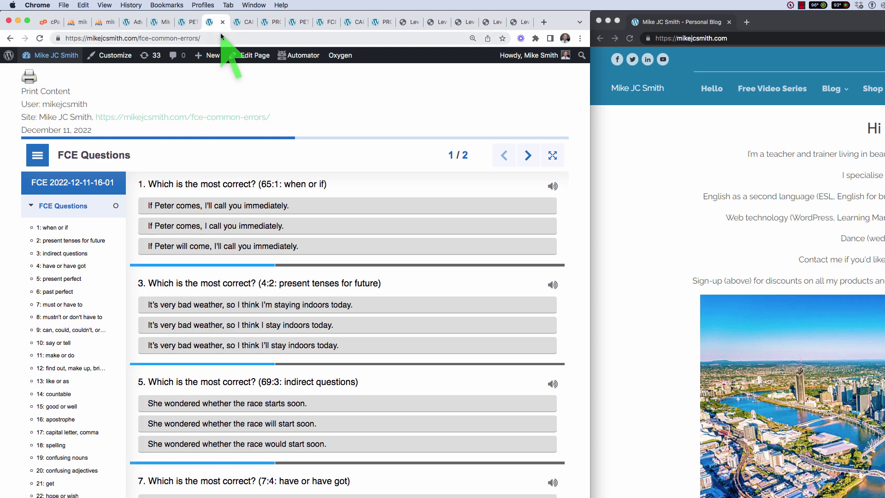
click(243, 23)
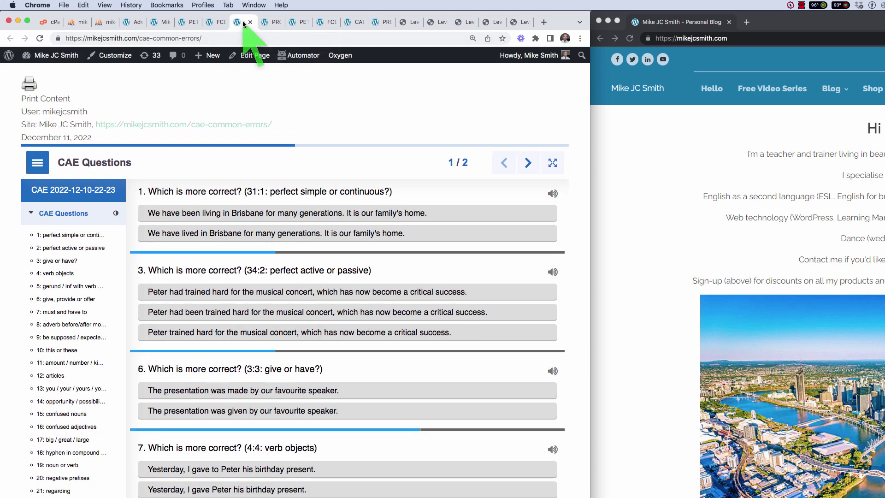
click(269, 23)
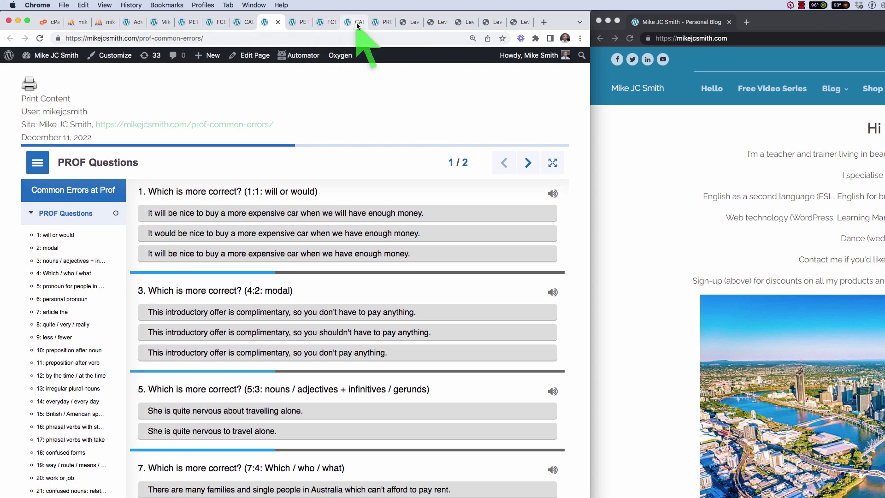
- View the Level Check test's PET Questions section and highlight the 18:15 identifier in the first question's title
click(411, 25)
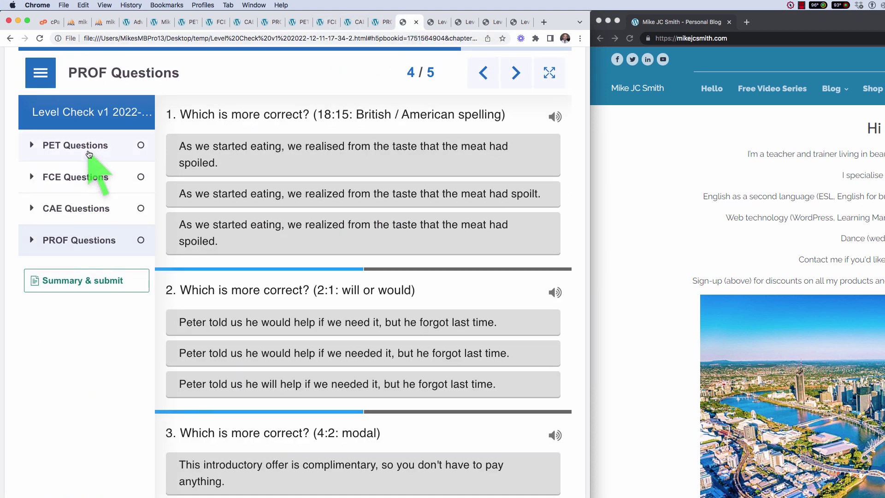
click(88, 147)
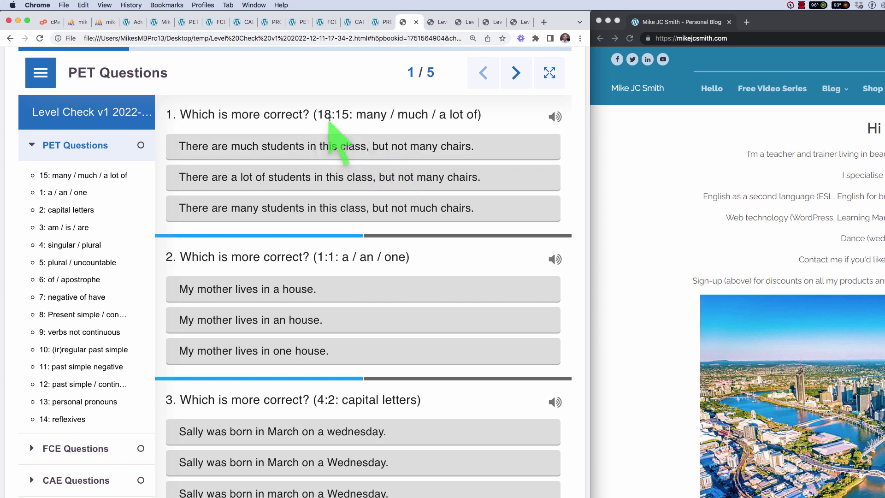
drag(318, 112, 330, 117)
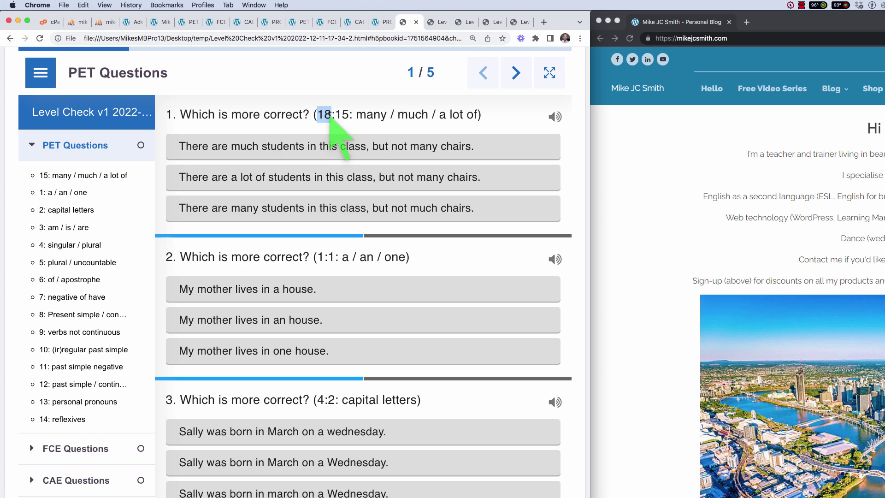
double_click(346, 117)
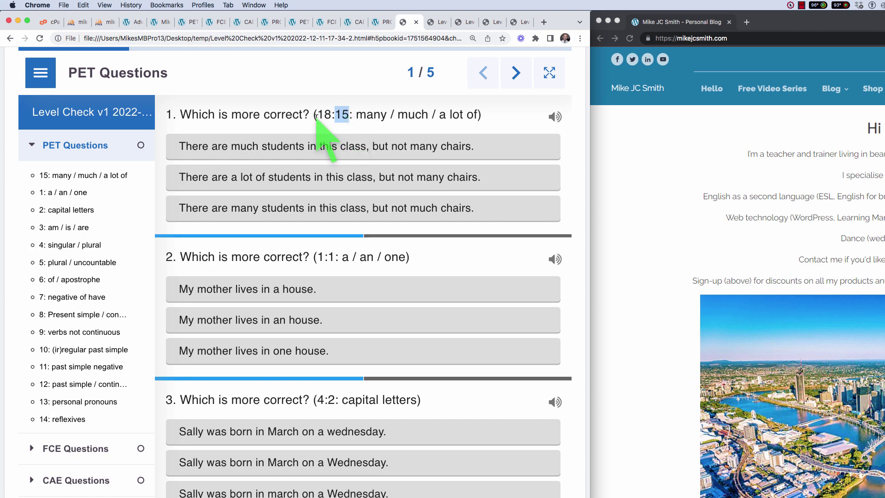
drag(317, 115, 346, 118)
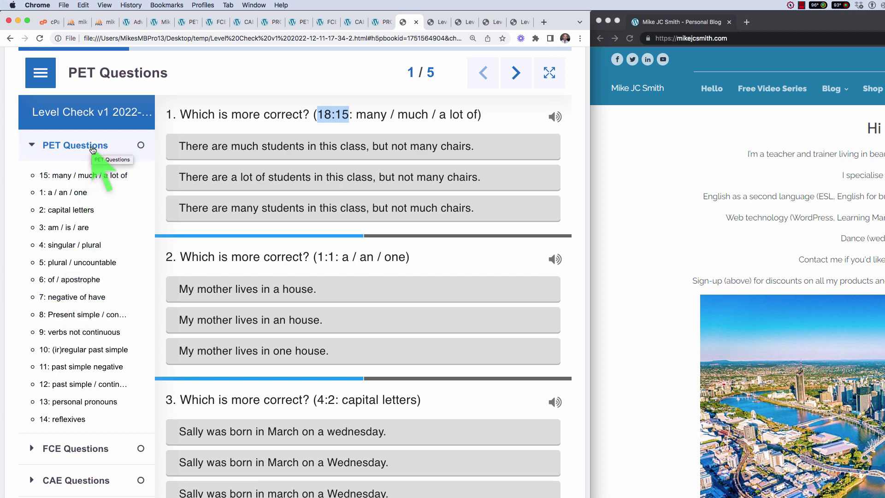
- Look through the Level Check test's FCE, CAE and PROF Questions sections, leaving the PROF topic list expanded
click(75, 448)
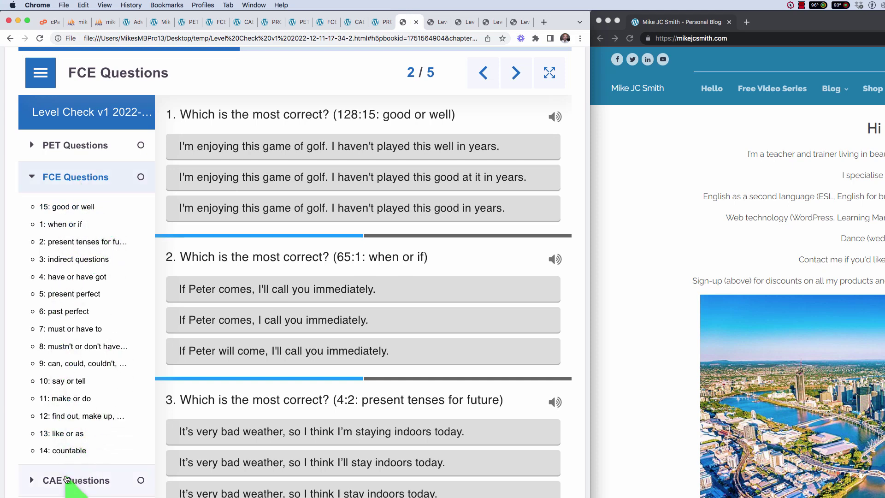
click(66, 479)
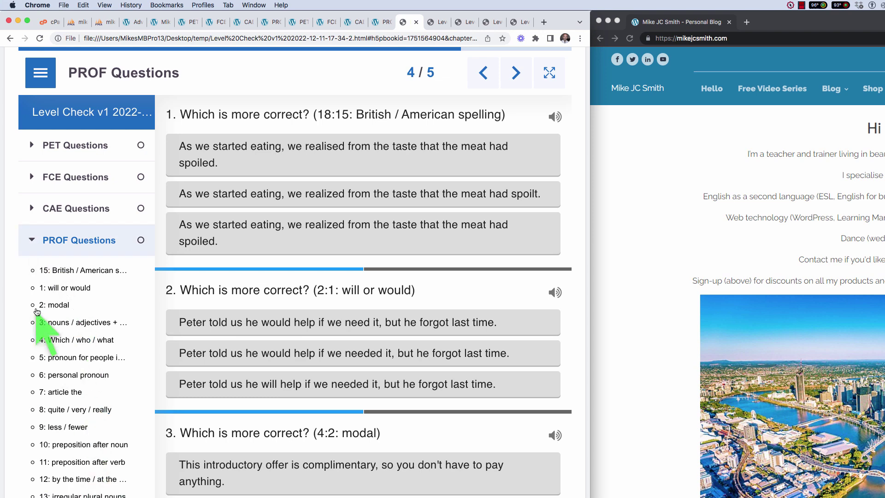
click(31, 241)
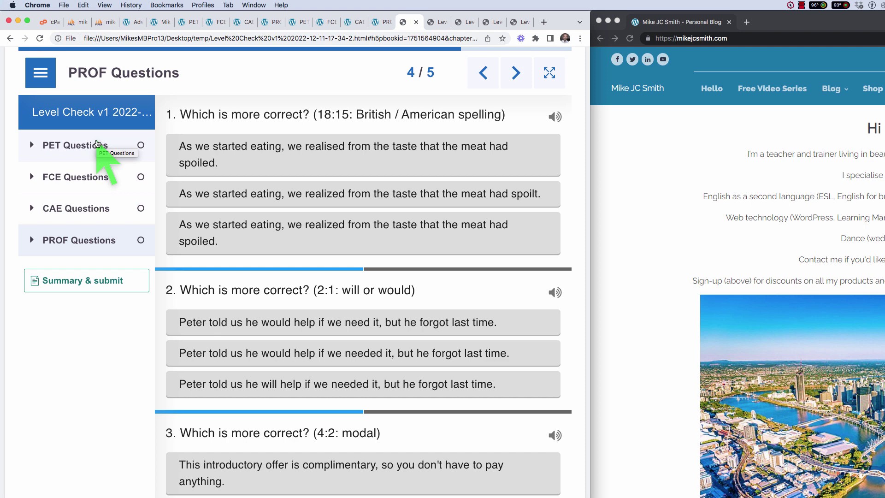
click(79, 241)
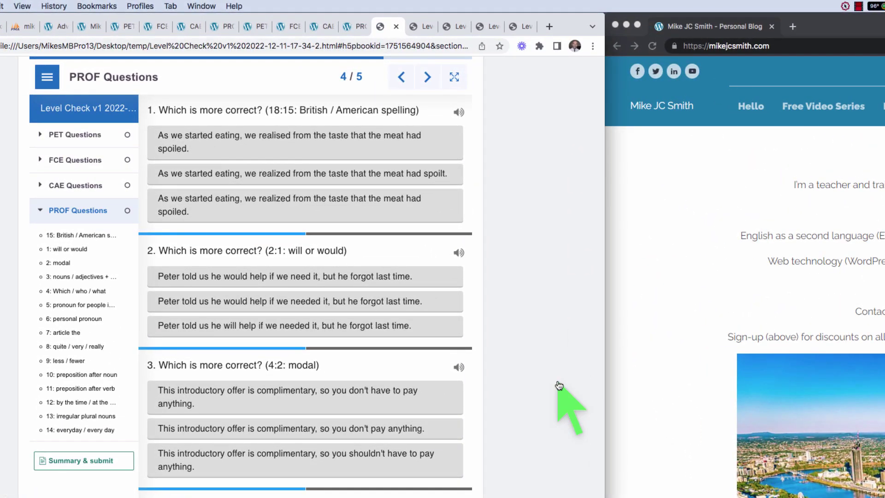
- Bring up Lumi Analytics beside the browser and view the summaries of the four completed Level Check attempts
key(super+Tab)
key(super+Tab)
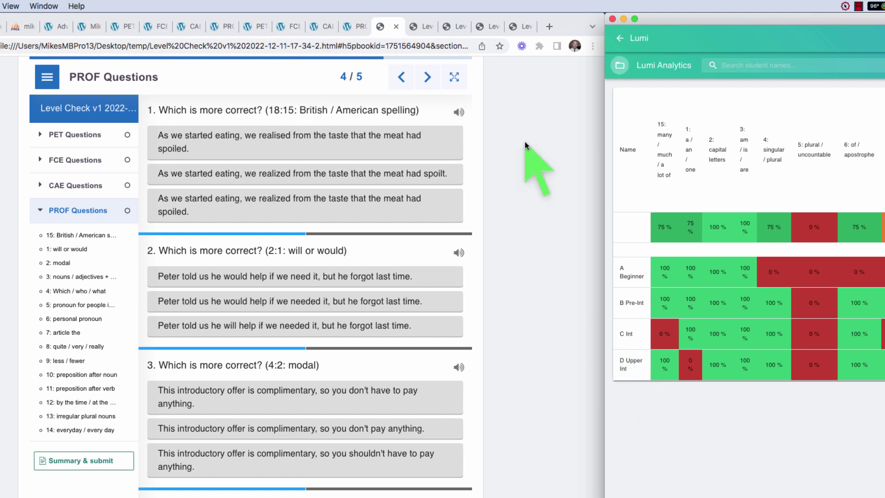
click(422, 27)
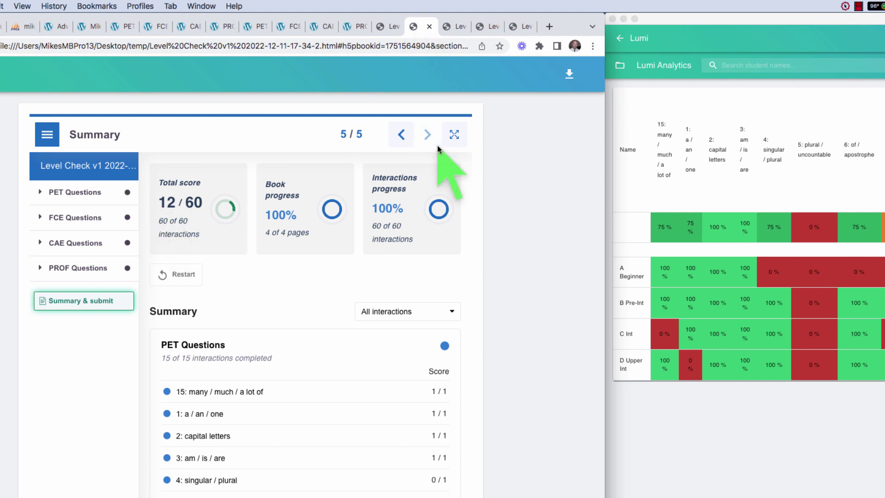
click(451, 27)
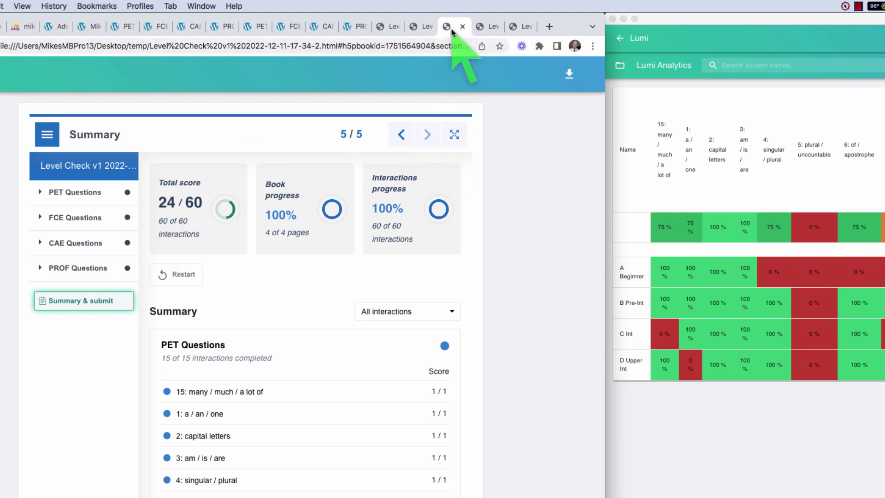
click(484, 31)
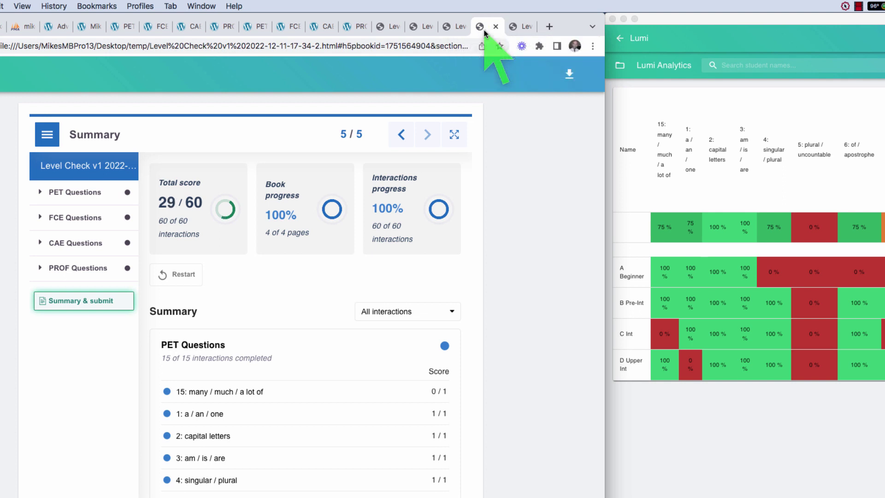
click(519, 30)
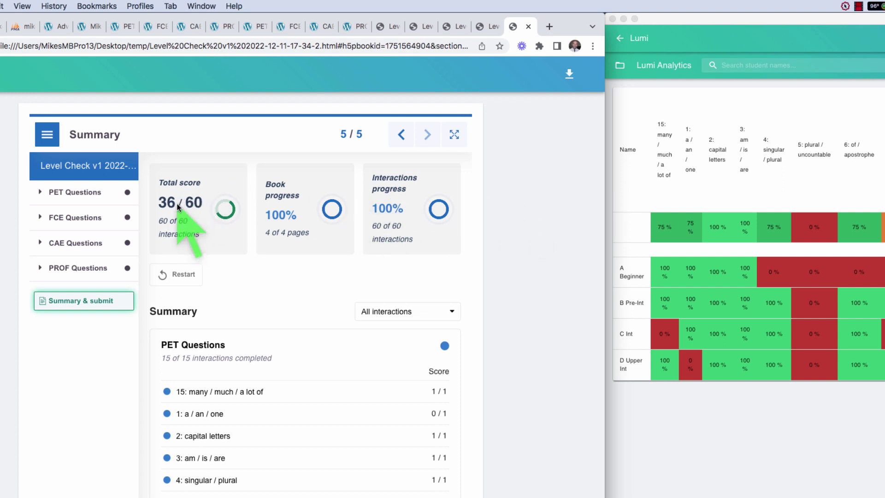
- Highlight the points scored in the last attempt's total score and revisit the summaries of the two preceding attempts
drag(175, 204, 160, 199)
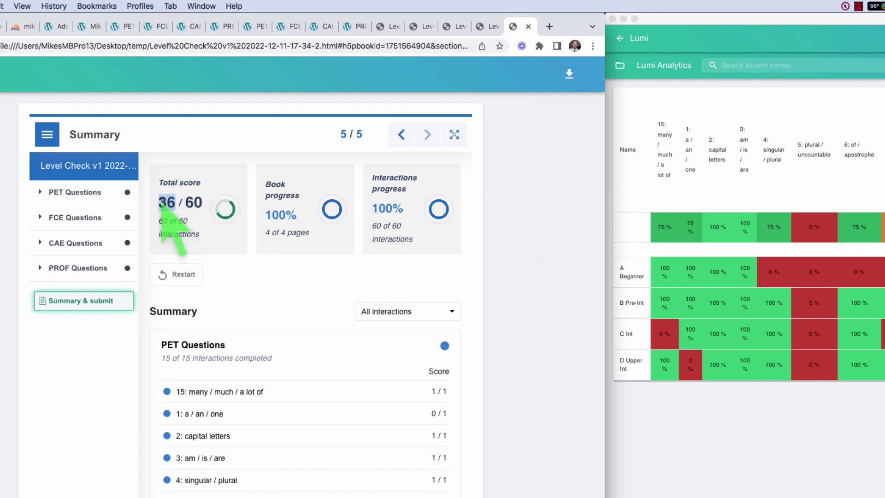
click(487, 29)
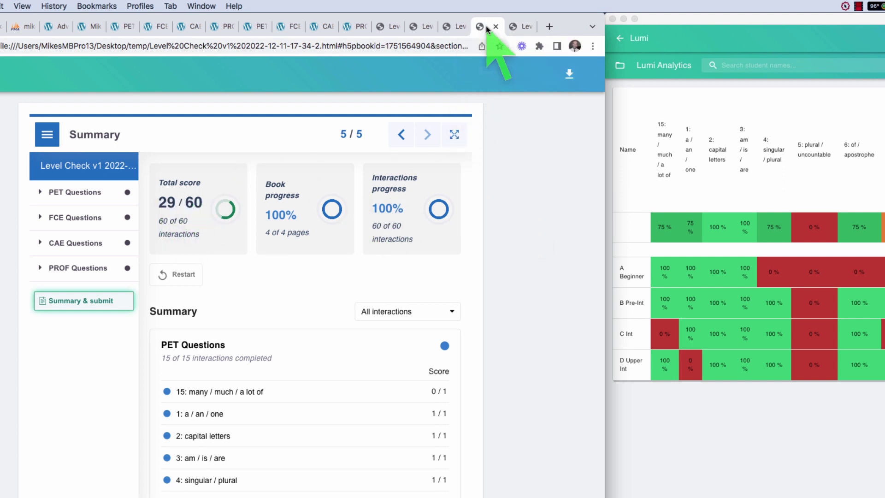
click(452, 27)
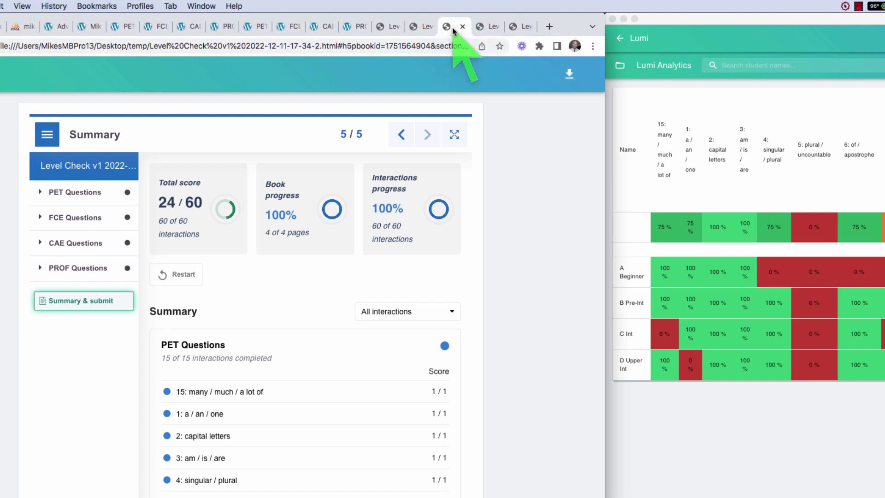
- Revisit the beginner attempt's Level Check summary, and switch to Lumi Analytics with its results table filling the screen
click(422, 27)
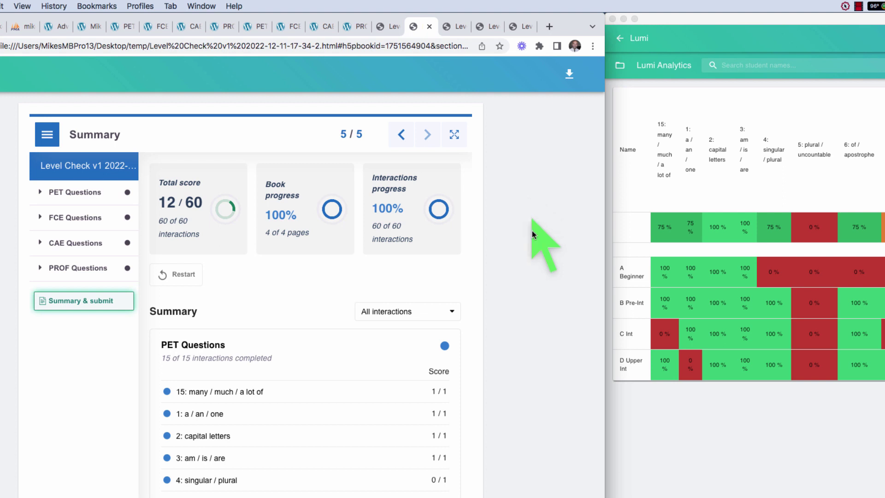
click(682, 447)
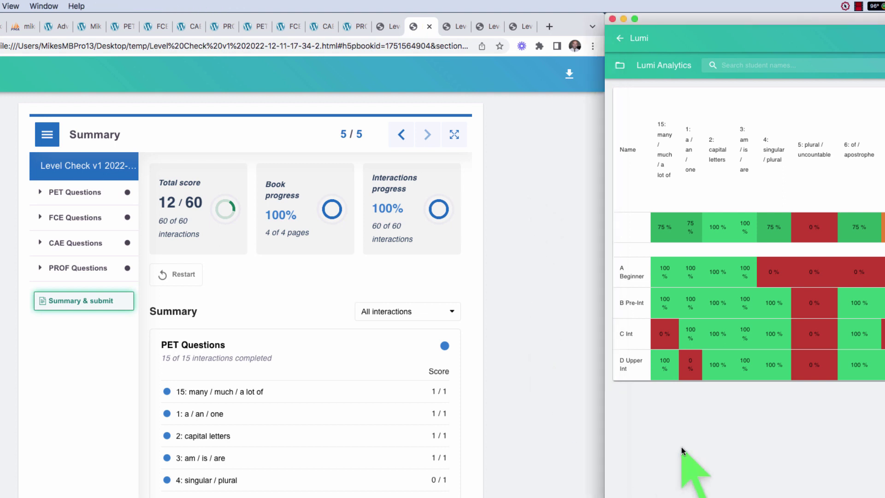
key(ctrl+super+f)
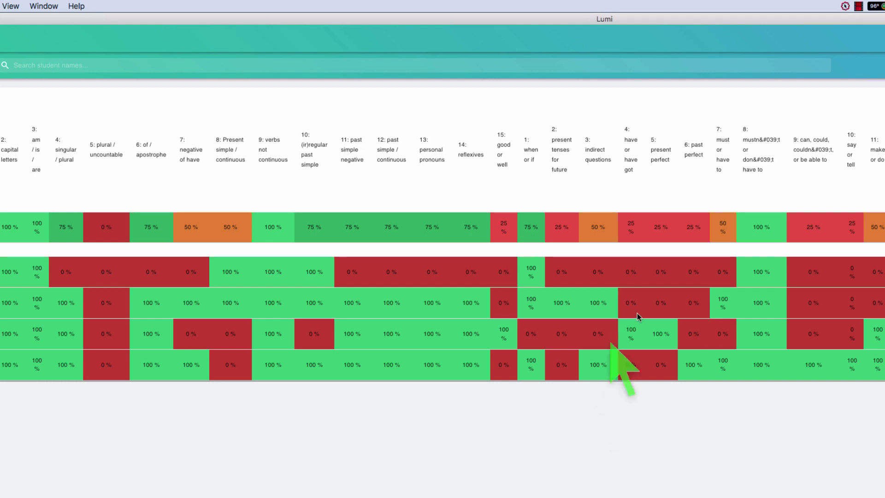
- Look across the results table from the PET topics to the first PROF topics and back
scroll(641, 311, right, 7)
scroll(642, 313, right, 6)
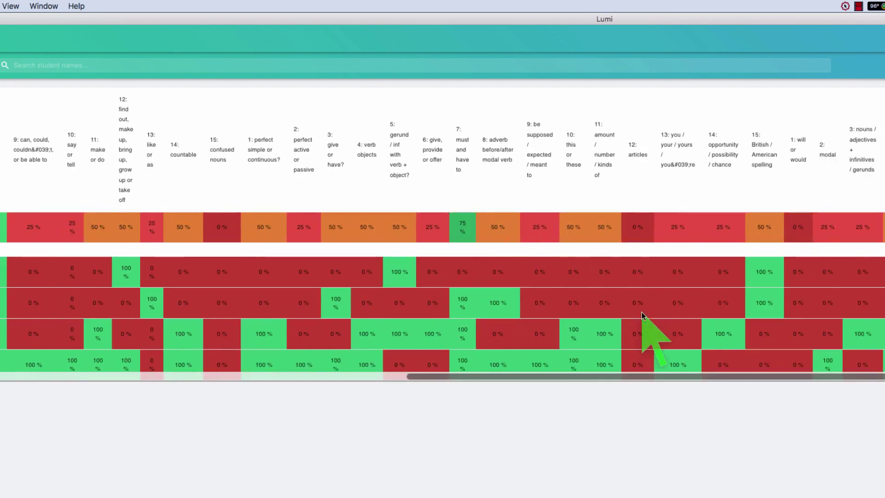
scroll(642, 313, left, 5)
scroll(641, 313, left, 8)
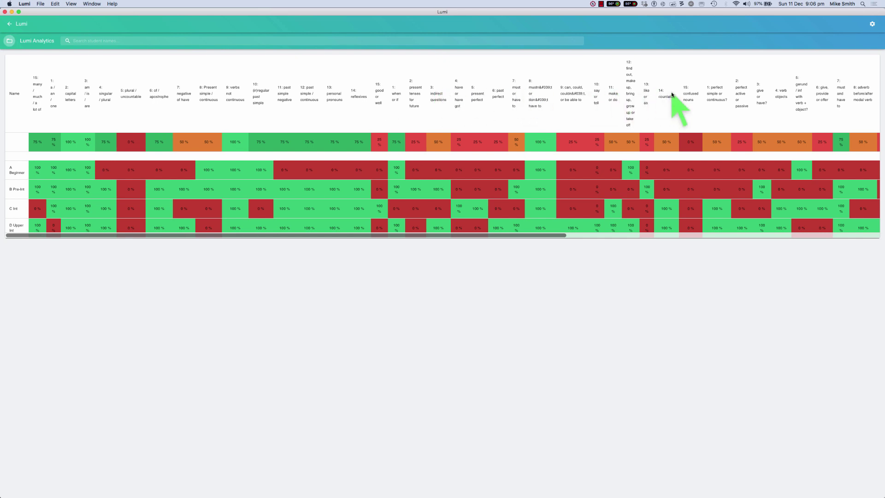
- Examine the question topic headings and their class averages from the first PET topic through to the overall Average column
scroll(712, 94, right, 2)
scroll(716, 92, right, 15)
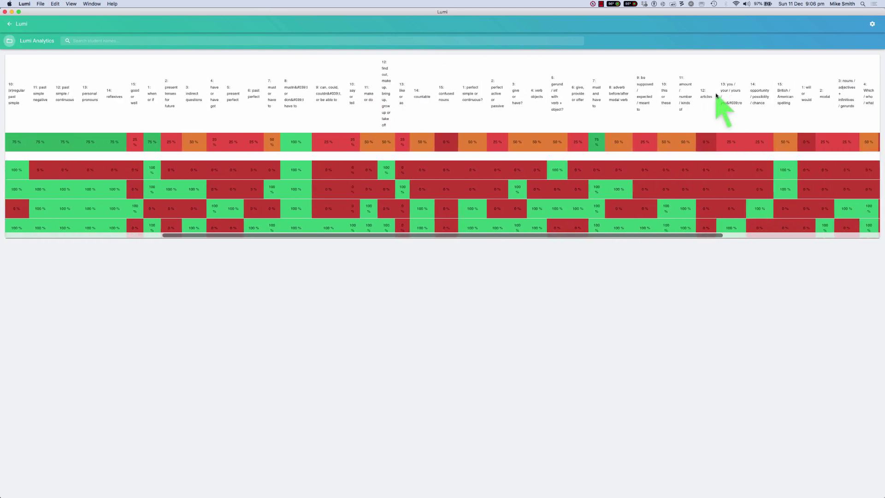
scroll(716, 94, right, 3)
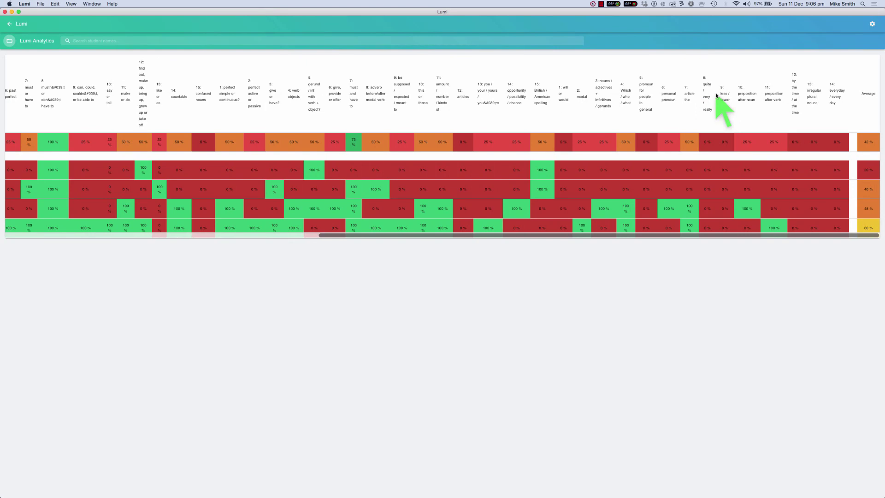
scroll(716, 95, left, 20)
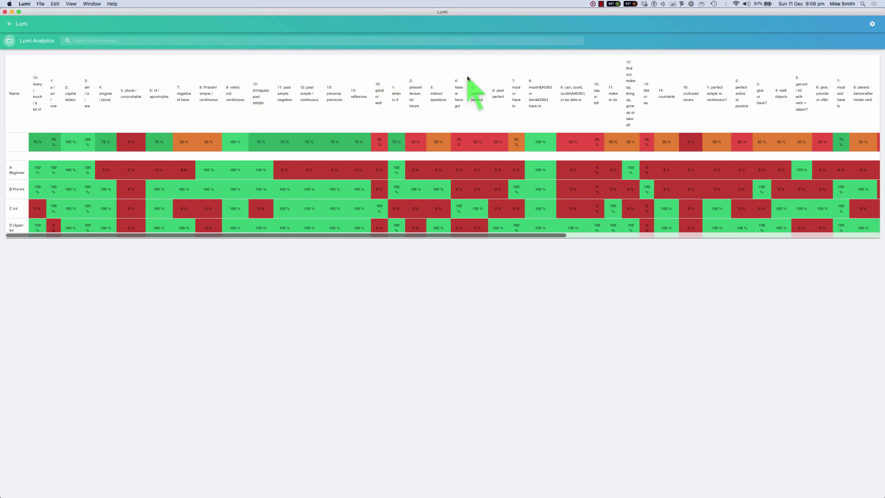
scroll(492, 89, right, 15)
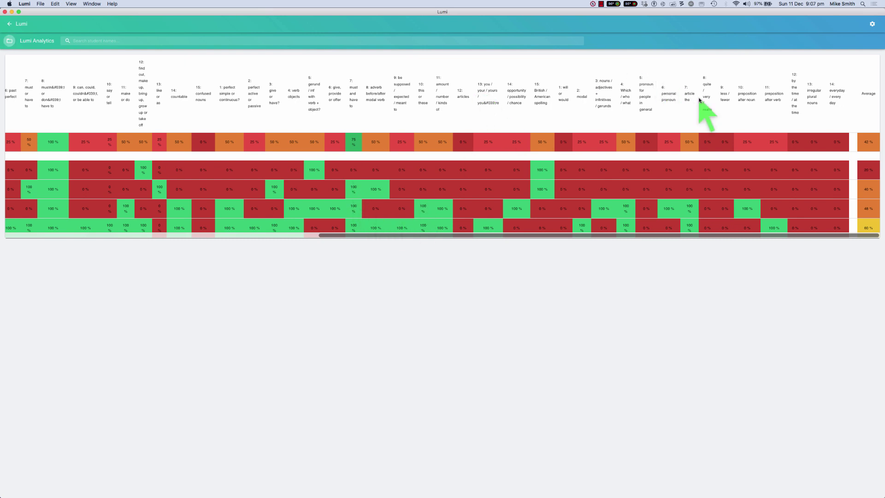
scroll(700, 99, left, 15)
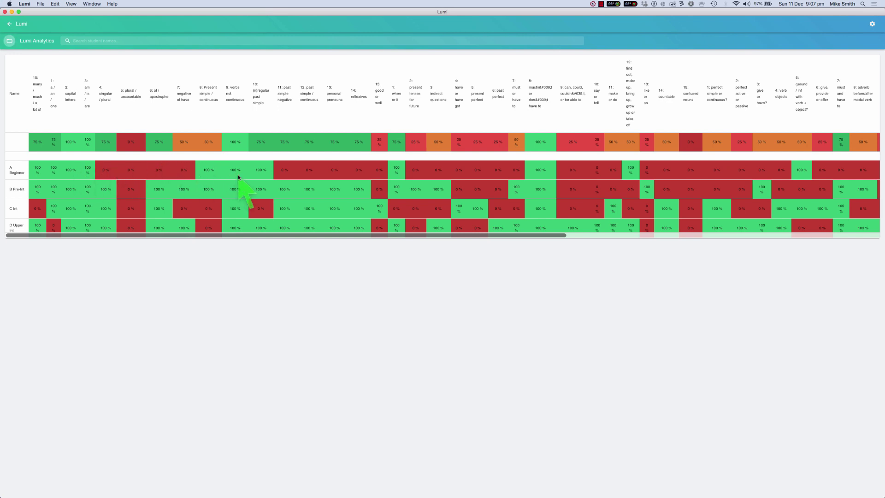
- Compare the C Int and D Upper Int students' results topic by topic across the PET, FCE, CAE and PROF questions
scroll(238, 174, right, 5)
scroll(238, 176, right, 1)
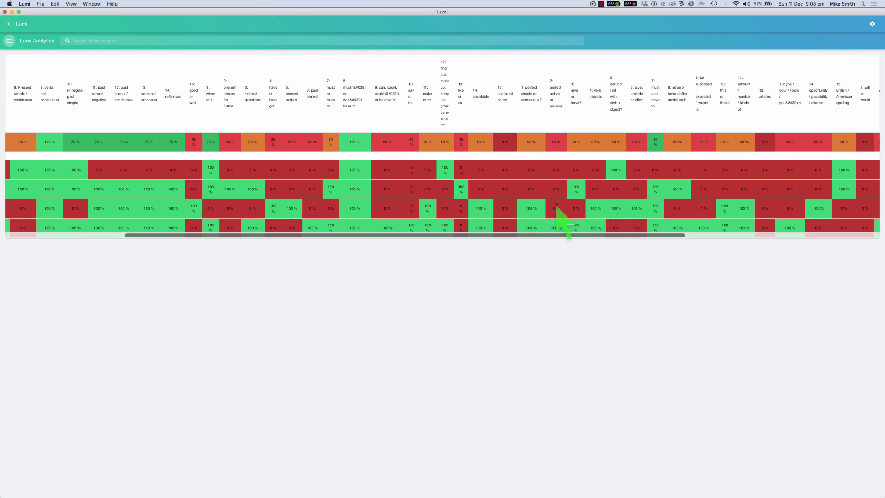
scroll(148, 208, left, 5)
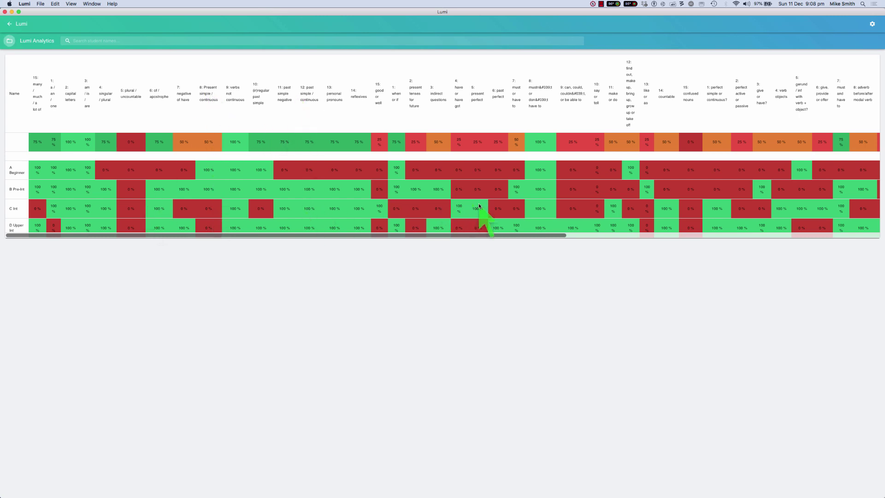
scroll(480, 206, right, 2)
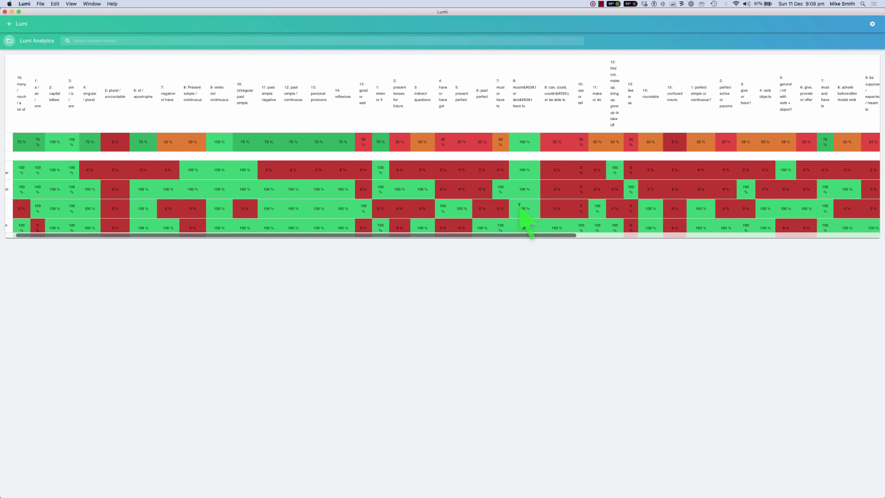
scroll(519, 207, right, 4)
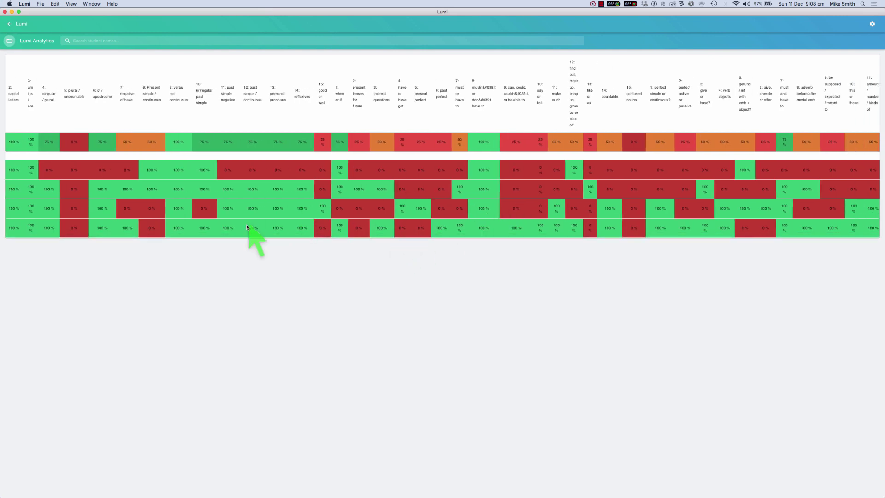
scroll(249, 227, left, 5)
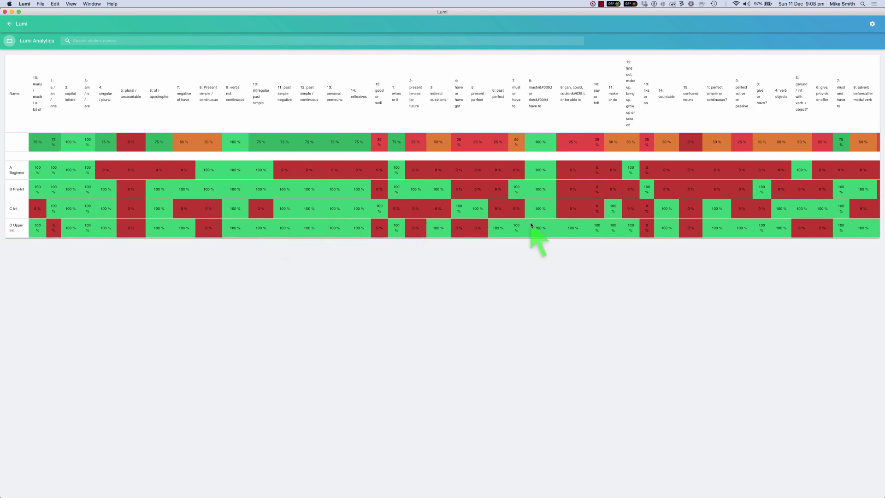
scroll(610, 226, right, 15)
scroll(609, 227, right, 15)
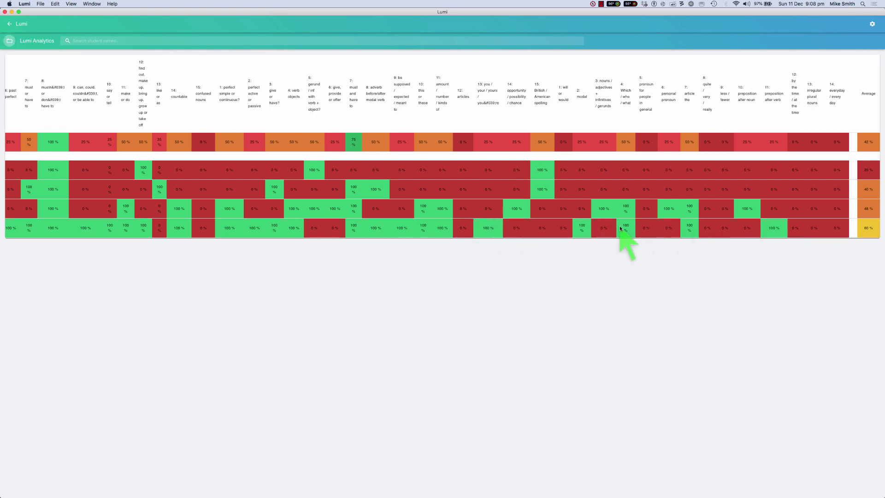
scroll(421, 230, left, 20)
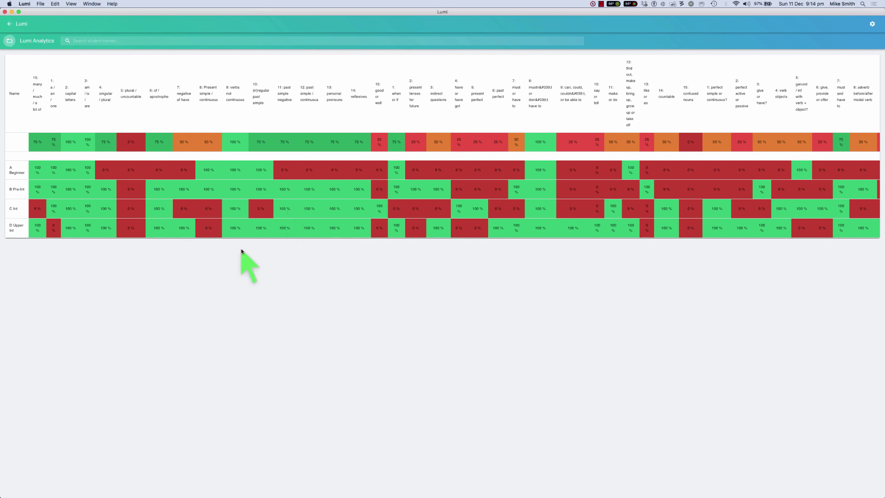
- Switch to the browser and review the Level Check summary's individual question scores from PET down to PROF
key(super+Tab)
key(super+Tab)
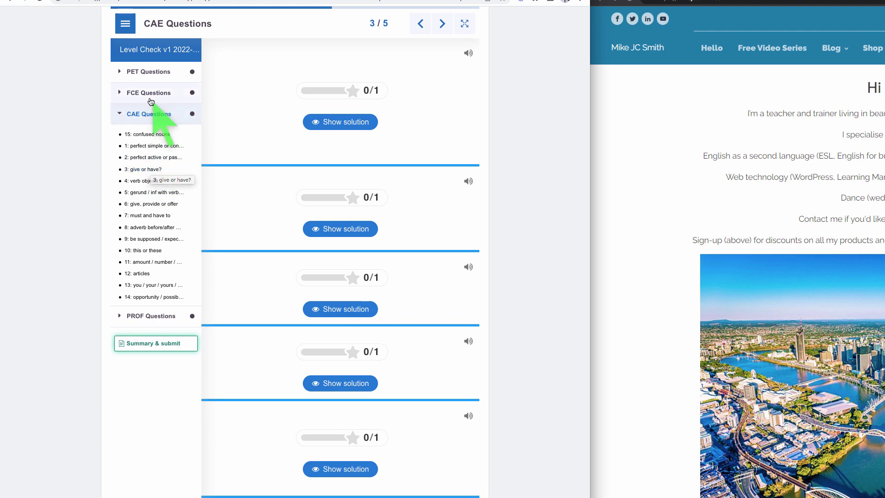
click(442, 24)
click(442, 24)
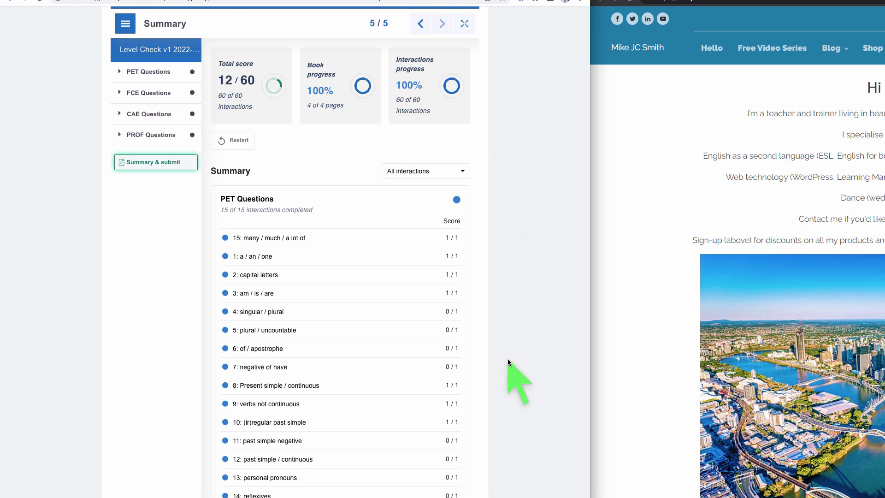
scroll(508, 365, down, 5)
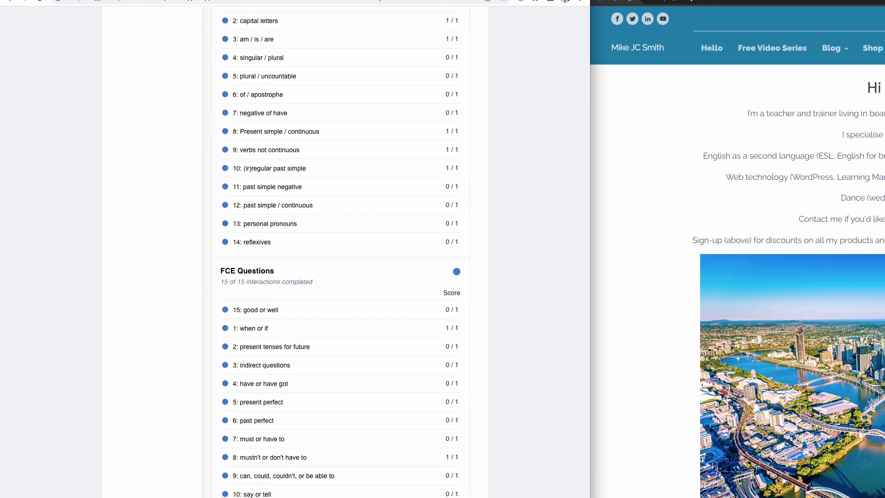
scroll(496, 427, down, 10)
scroll(491, 410, down, 3)
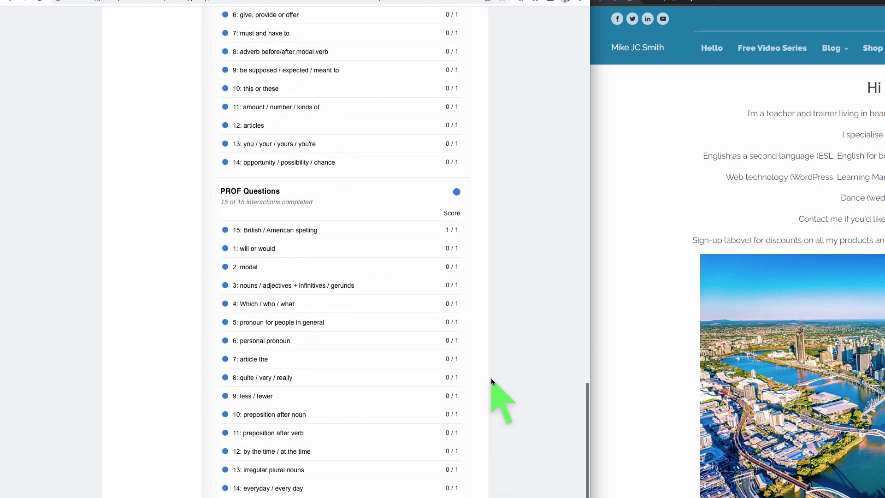
- Return to Lumi Analytics and compare the four students' results across all topics, including the Average column
key(super+Tab)
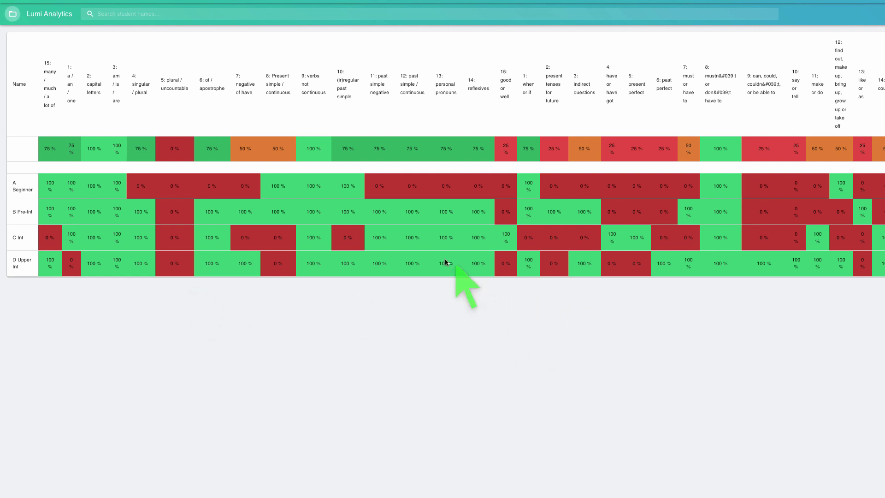
scroll(436, 237, right, 10)
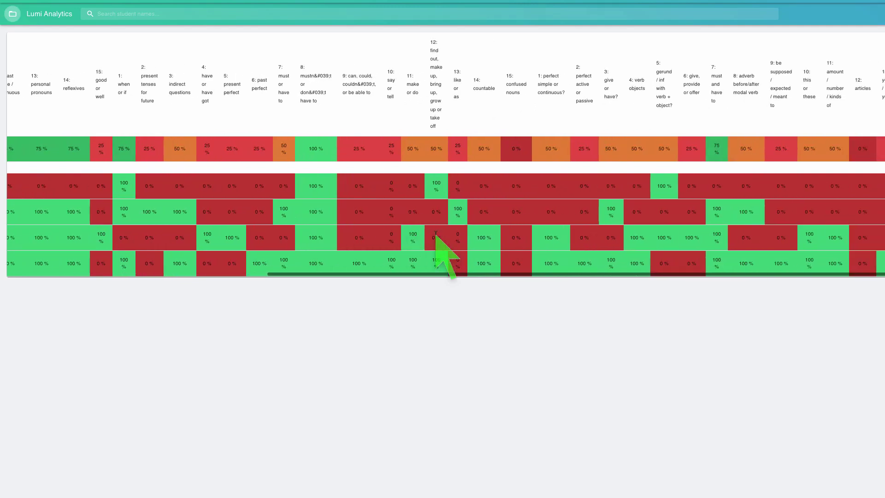
scroll(435, 236, left, 10)
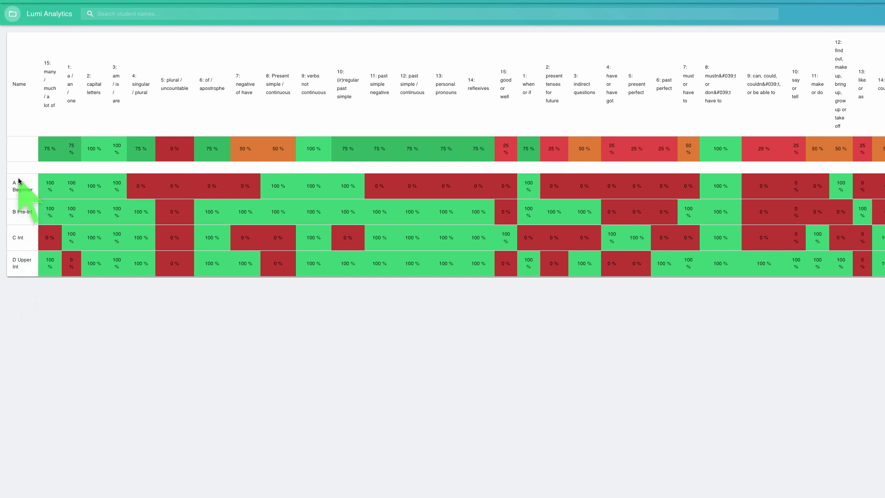
scroll(277, 276, right, 15)
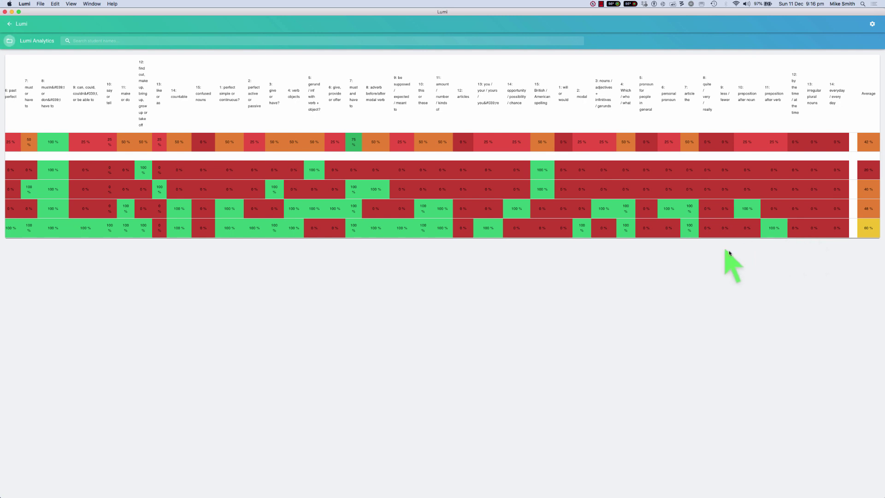
scroll(551, 222, left, 15)
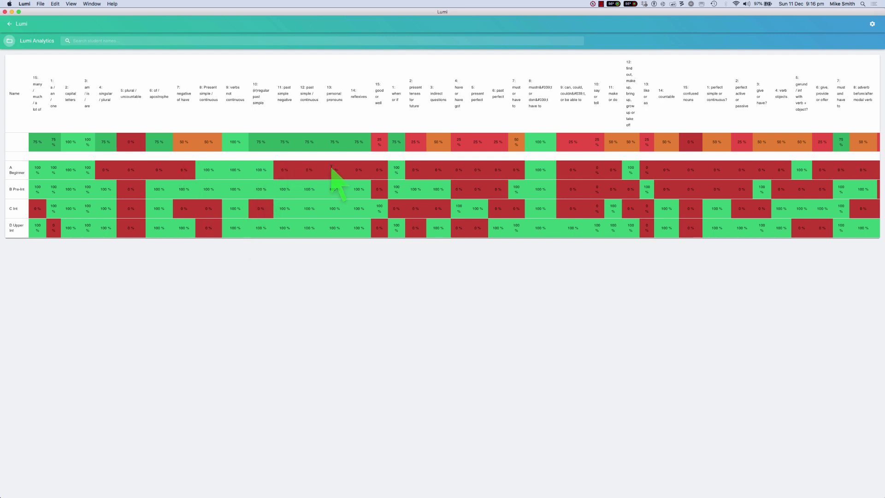
- Compare the FCE topic results in Lumi Analytics with the browser's FCE questions and the FCE_Common_Errors database table
key(super+Tab)
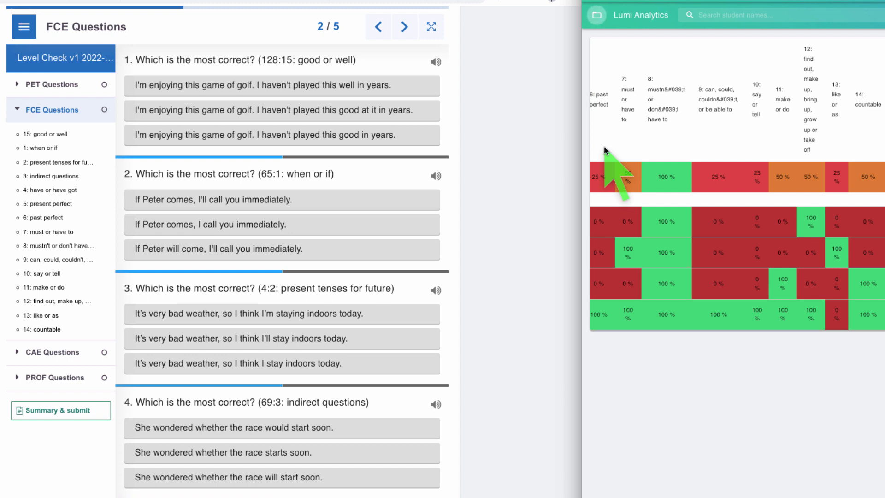
scroll(604, 147, right, 10)
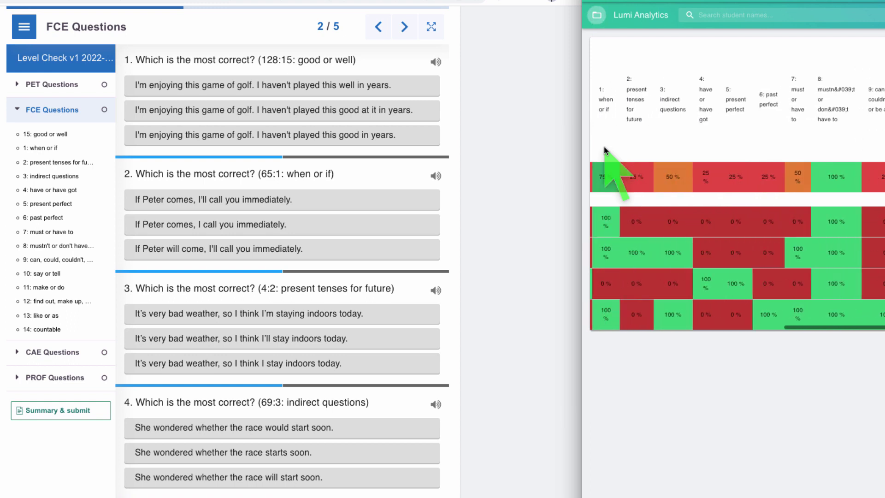
scroll(604, 146, left, 15)
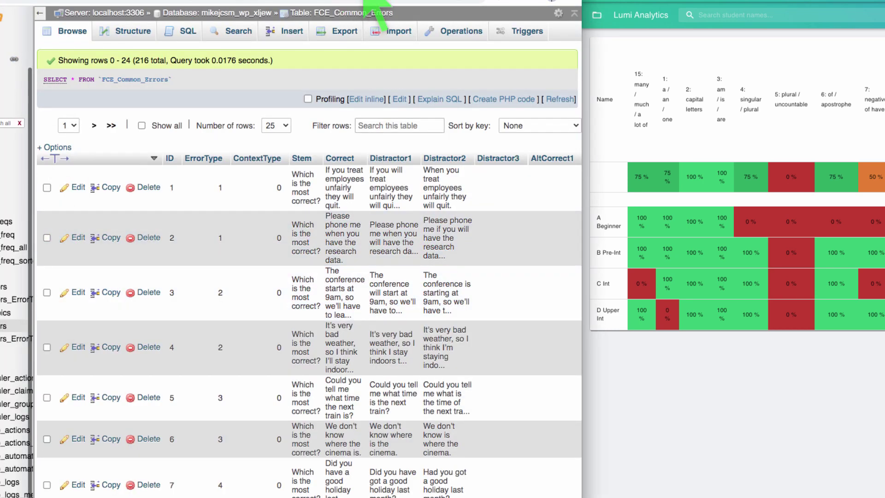
- Return to the Level Check test and read through its PET Questions section down to the plural / uncountable question
click(375, 4)
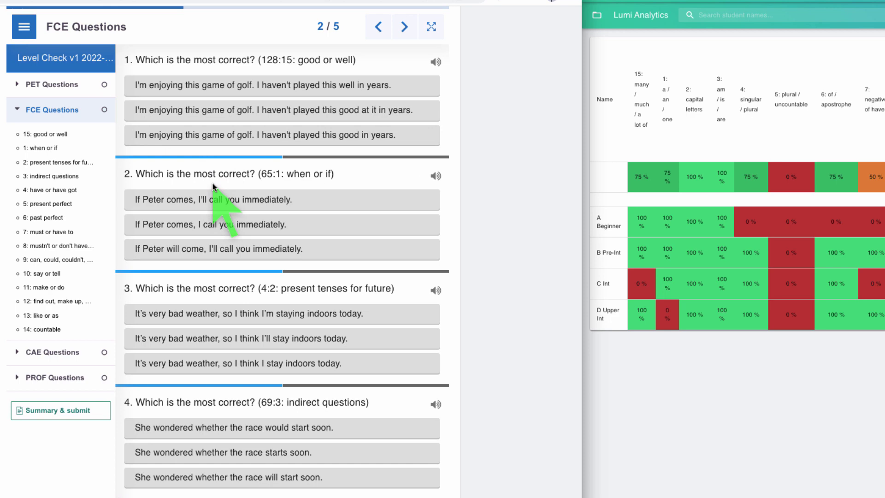
click(39, 86)
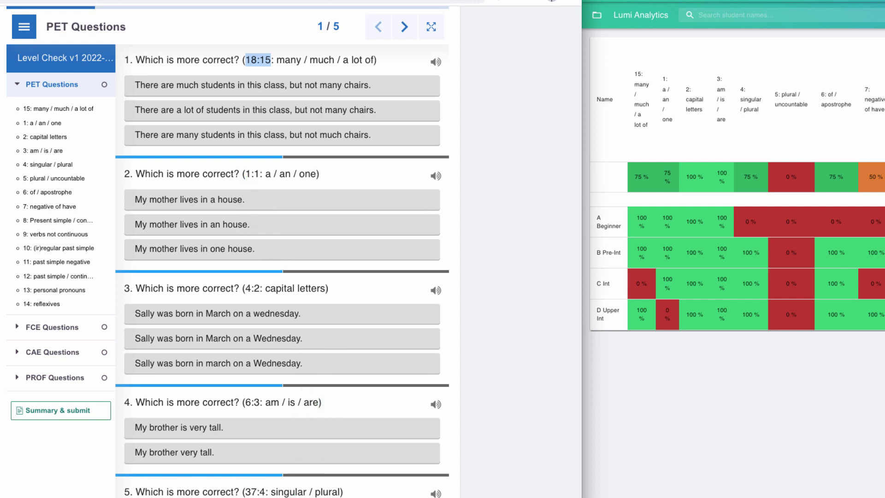
scroll(207, 461, down, 5)
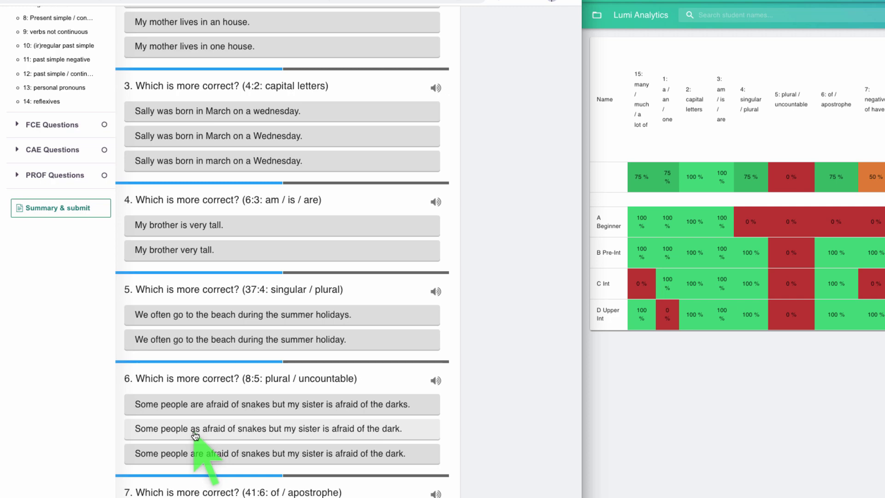
scroll(195, 436, up, 6)
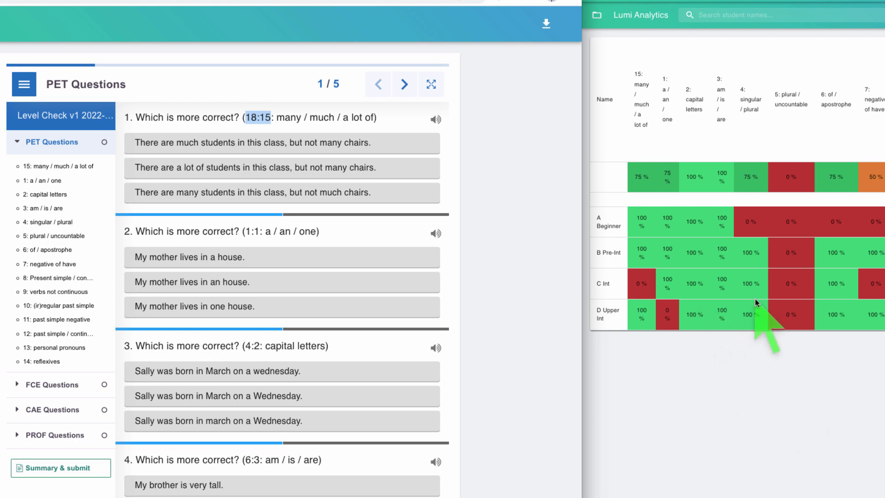
- Examine how the four students' results in Lumi Analytics change from the PET and FCE topics to the PROF topics
scroll(755, 299, right, 5)
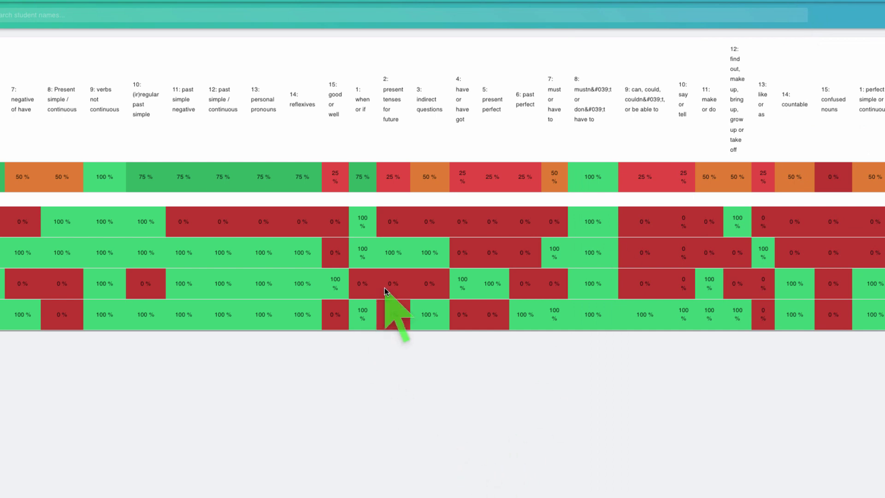
scroll(384, 287, left, 3)
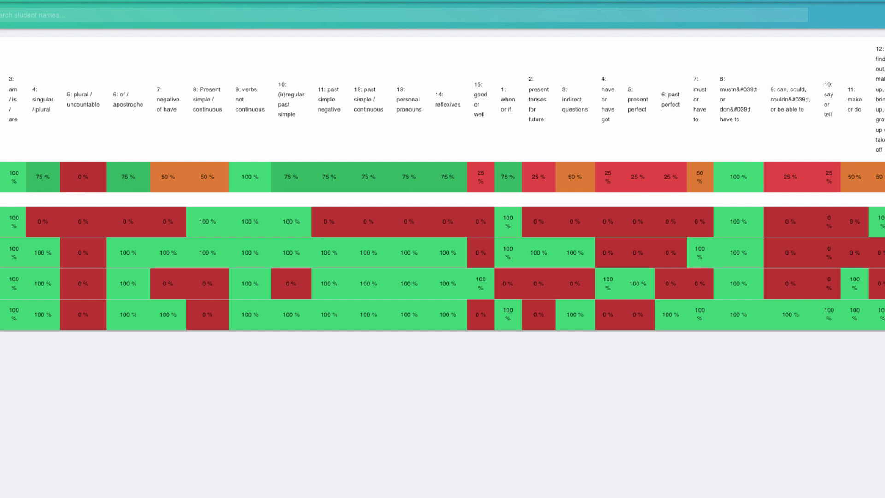
scroll(443, 244, right, 15)
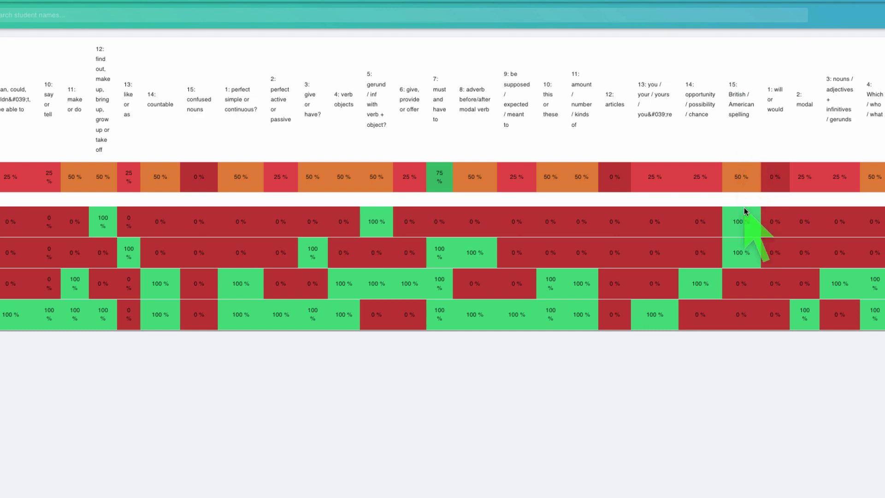
scroll(744, 207, left, 10)
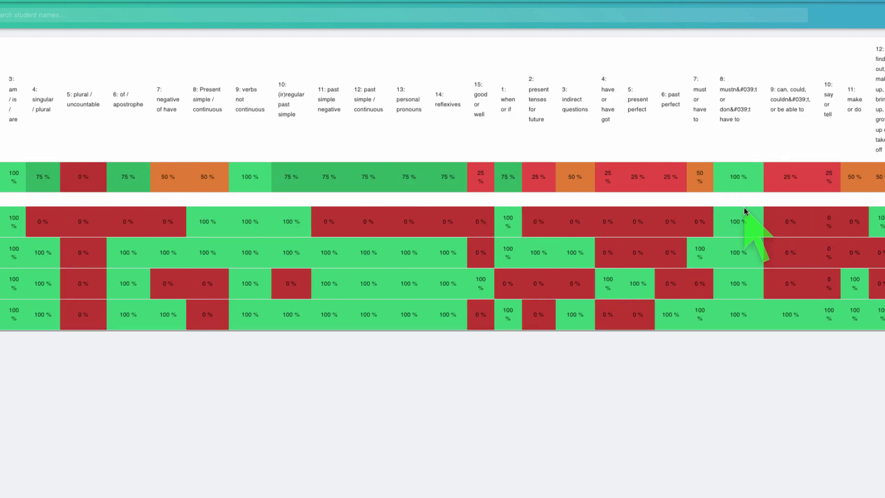